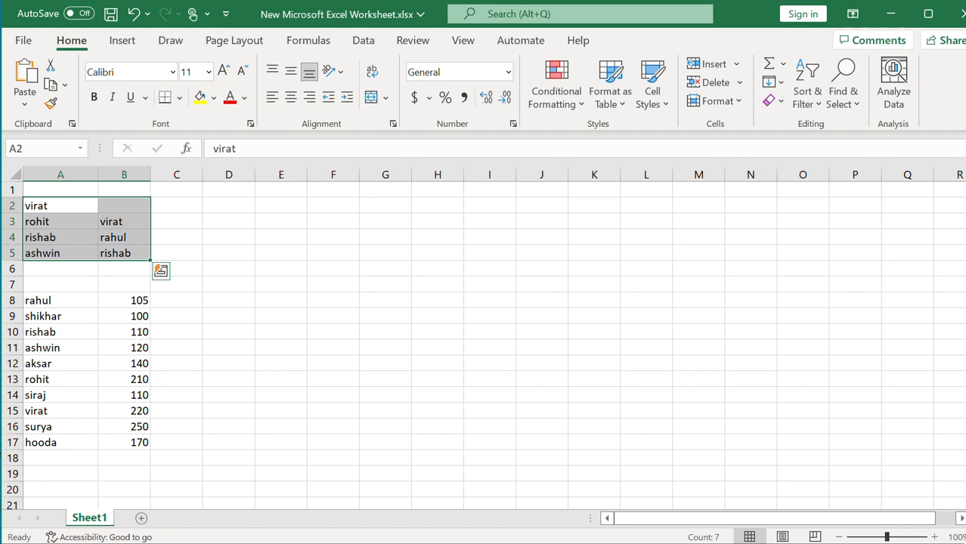
Step: Examine the conditional formatting rule types, colour scales and icon sets available for the scores in B8:B17
{"action": "left_click_drag", "start_coordinate": [124, 301], "coordinate": [124, 442]}
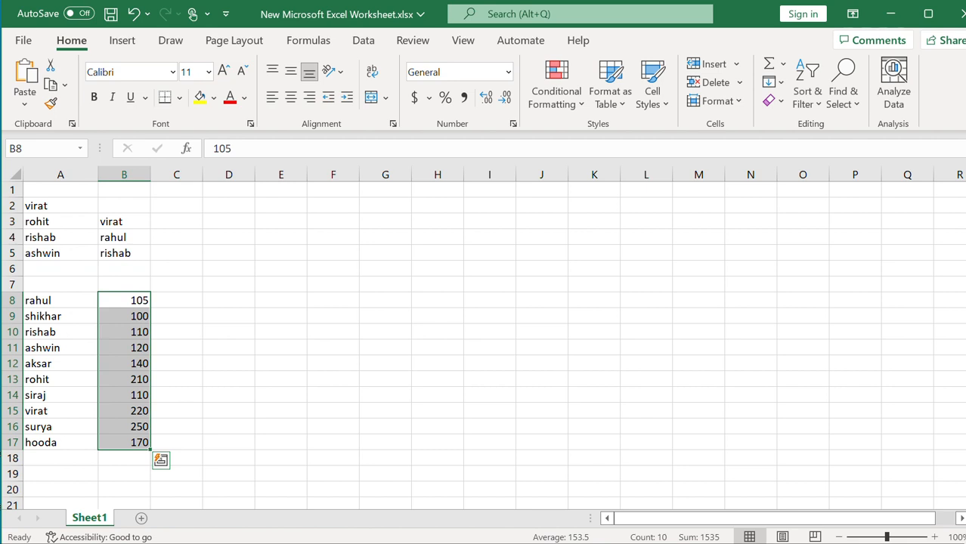
{"action": "left_click", "coordinate": [578, 106]}
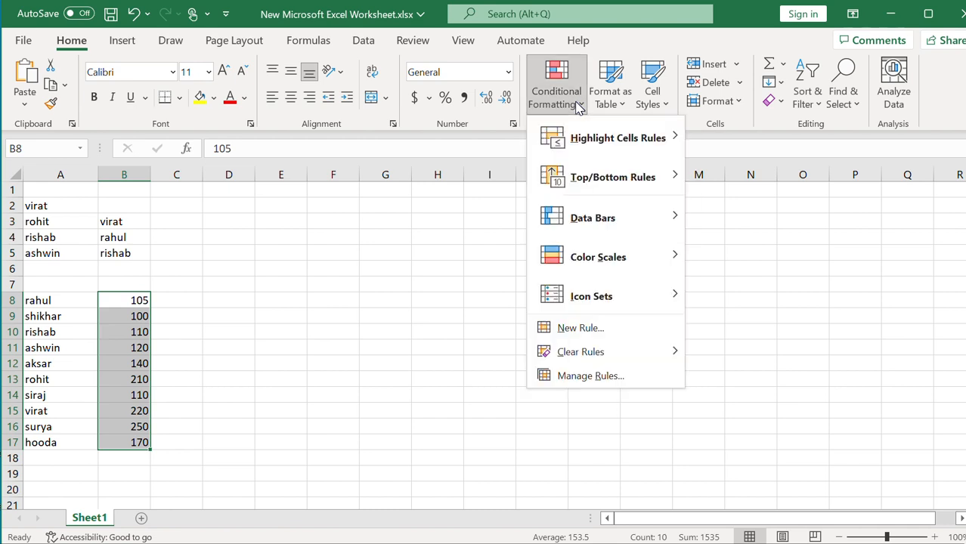
{"action": "mouse_move", "coordinate": [605, 144]}
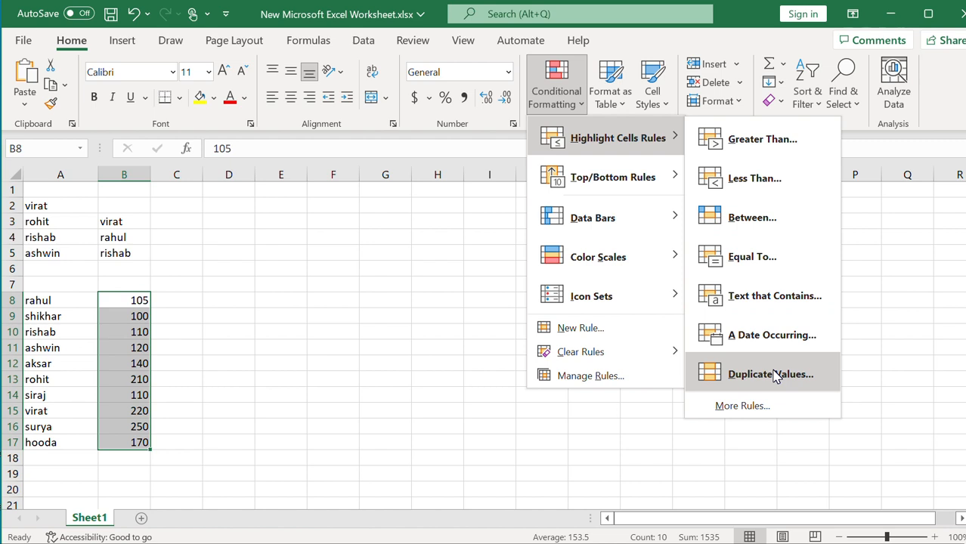
{"action": "mouse_move", "coordinate": [668, 188]}
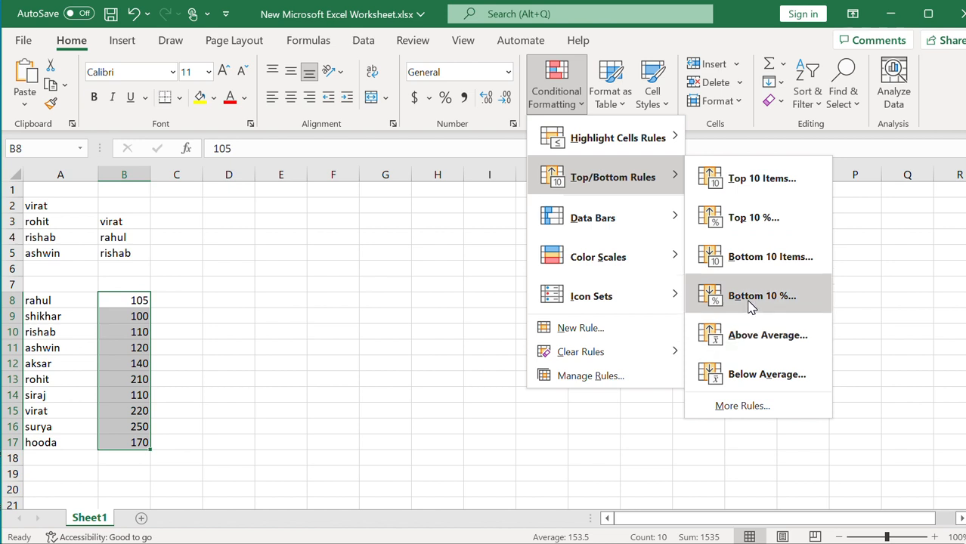
{"action": "mouse_move", "coordinate": [556, 260]}
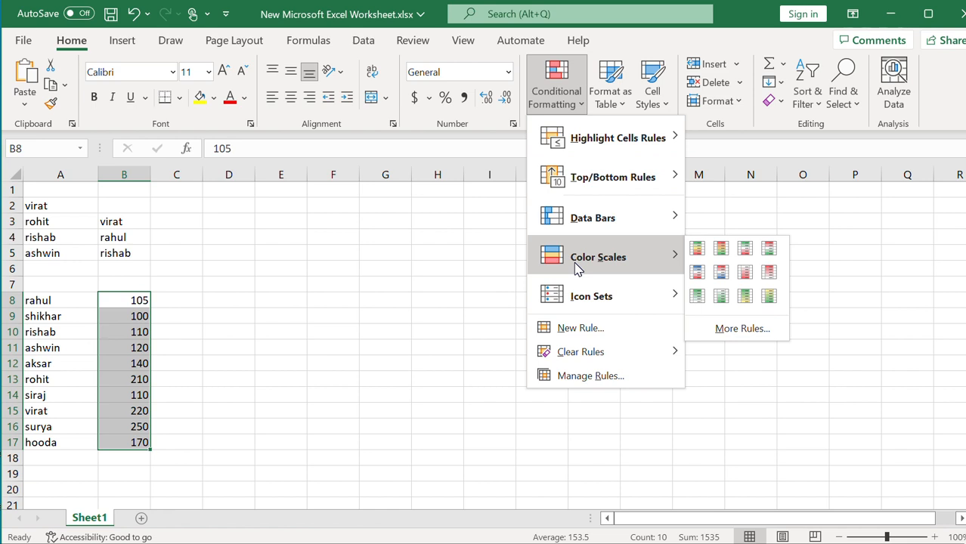
{"action": "mouse_move", "coordinate": [572, 298]}
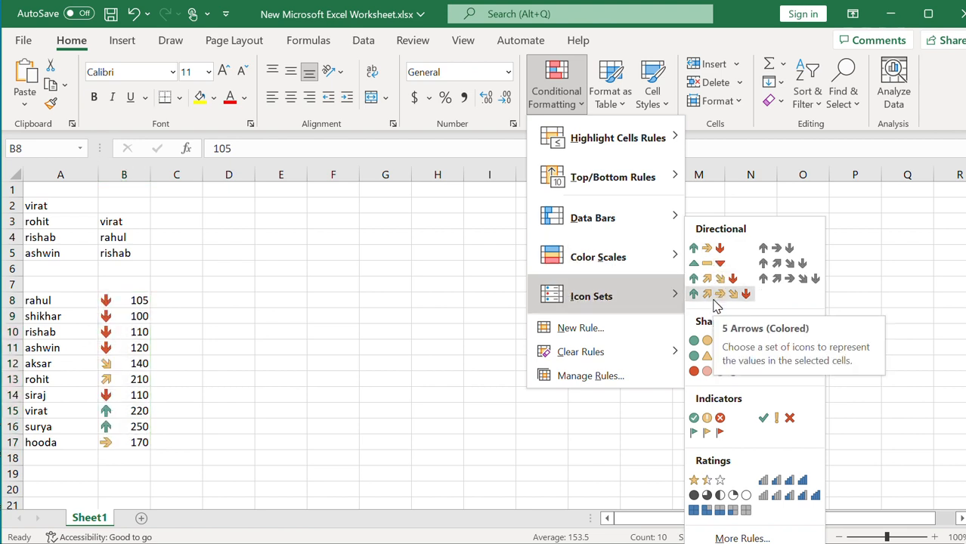
{"action": "mouse_move", "coordinate": [651, 255]}
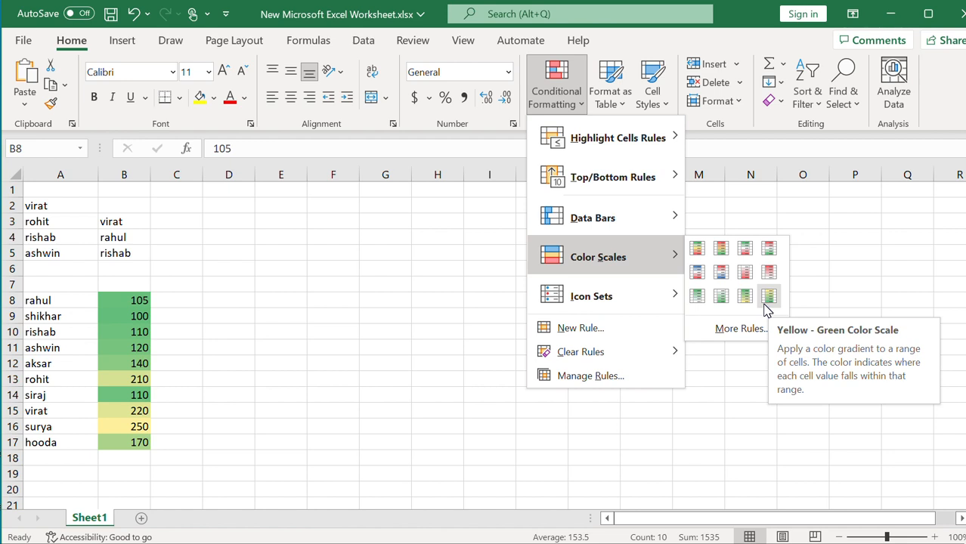
{"action": "left_click", "coordinate": [252, 241]}
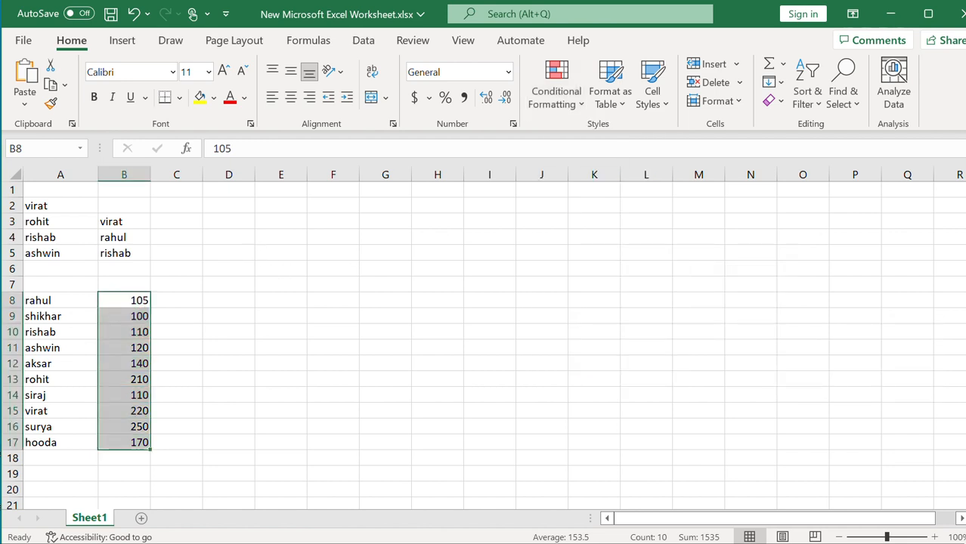
Step: Start a Duplicate Values highlighting rule for the names in A2:B5
{"action": "left_click", "coordinate": [60, 205]}
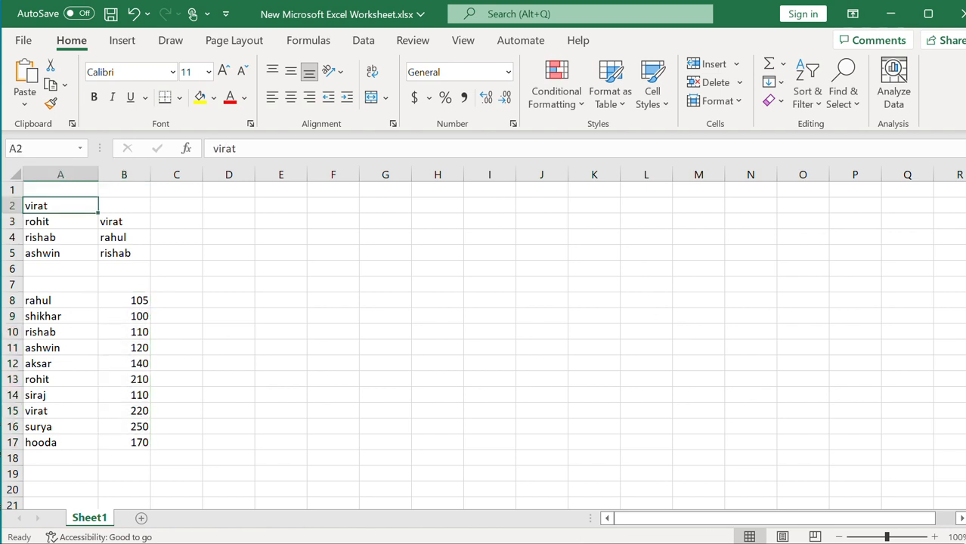
{"action": "key", "text": "shift+Right"}
{"action": "key", "text": "shift+Down"}
{"action": "key", "text": "shift+Down"}
{"action": "key", "text": "shift+Down"}
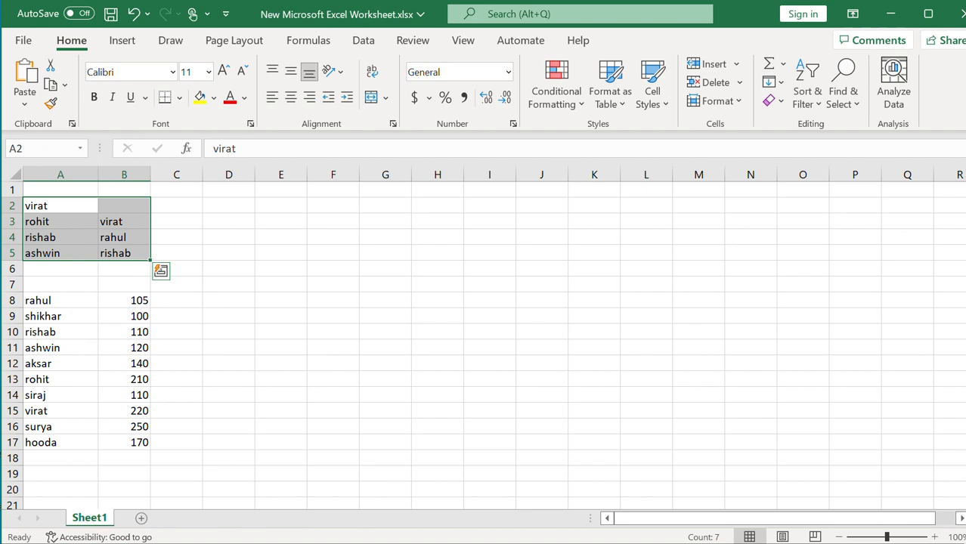
{"action": "left_click", "coordinate": [585, 109]}
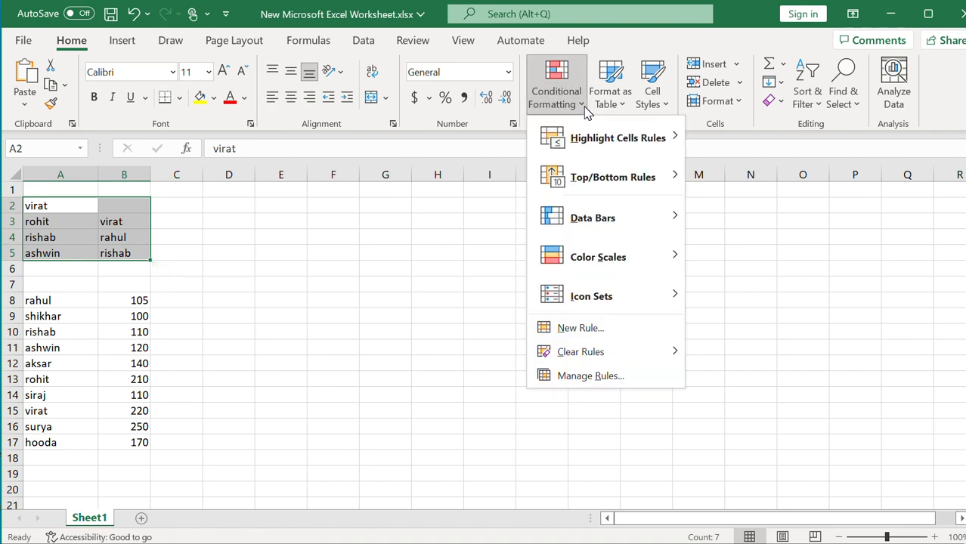
{"action": "mouse_move", "coordinate": [588, 145]}
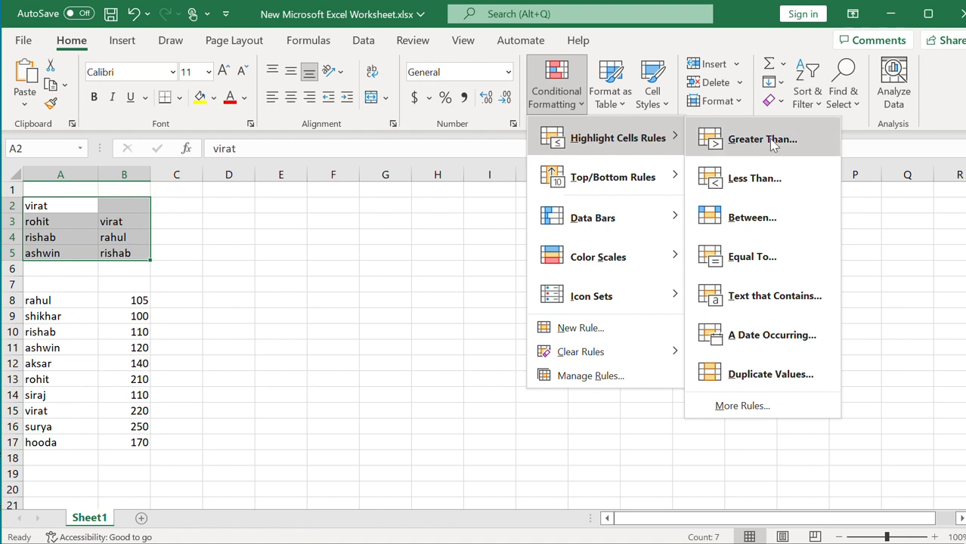
{"action": "left_click", "coordinate": [751, 374]}
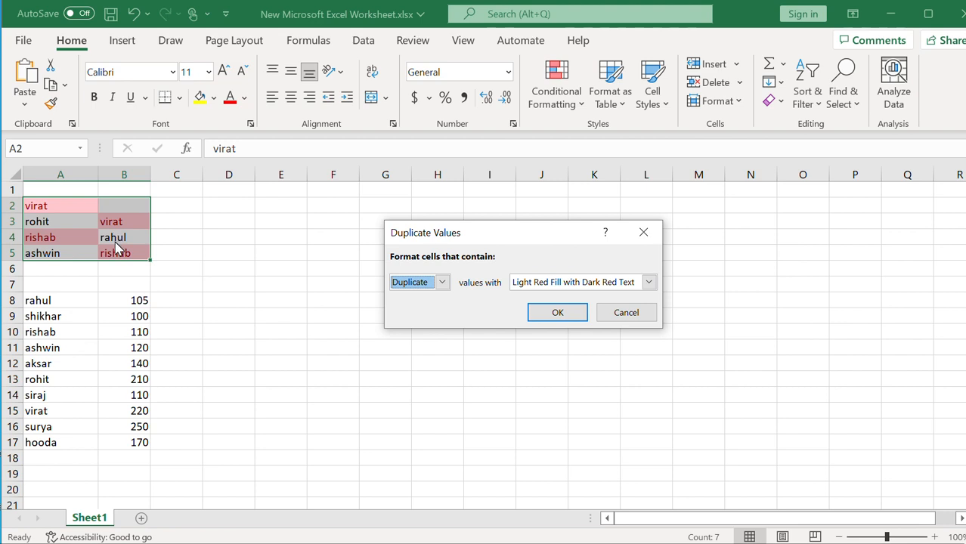
Step: Make the rule format Unique values with Green Fill with Dark Green Text and apply it
{"action": "left_click", "coordinate": [445, 284]}
{"action": "left_click", "coordinate": [430, 309]}
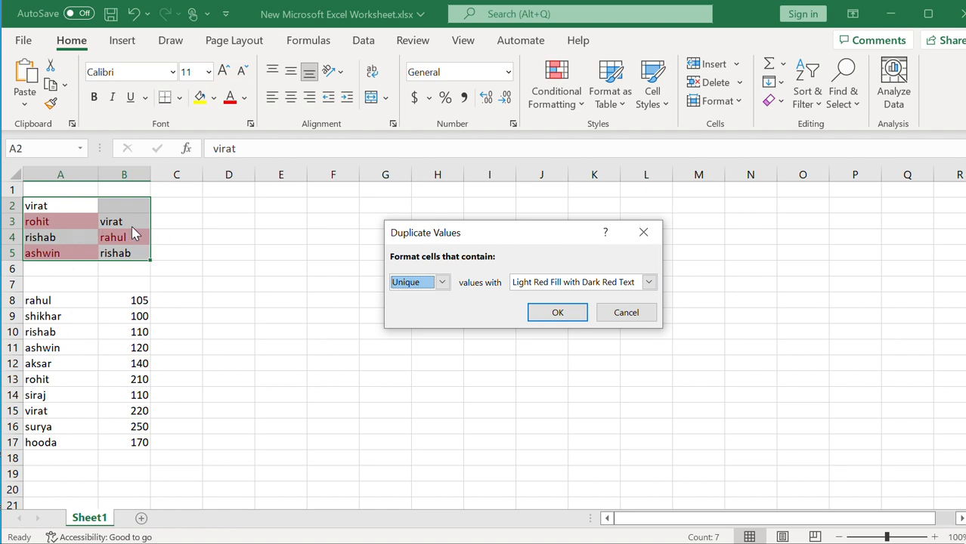
{"action": "left_click", "coordinate": [612, 291]}
{"action": "left_click", "coordinate": [584, 309]}
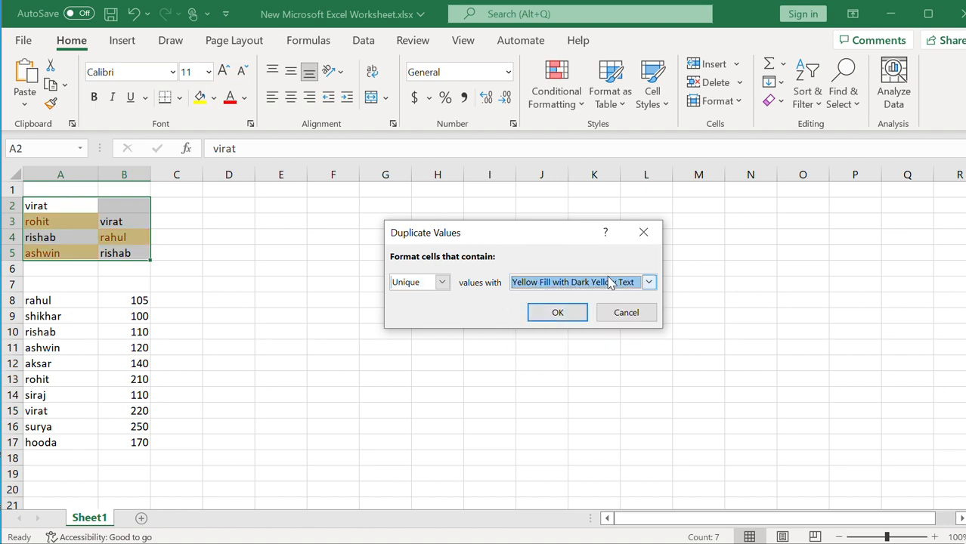
{"action": "left_click", "coordinate": [610, 282]}
{"action": "left_click", "coordinate": [564, 323]}
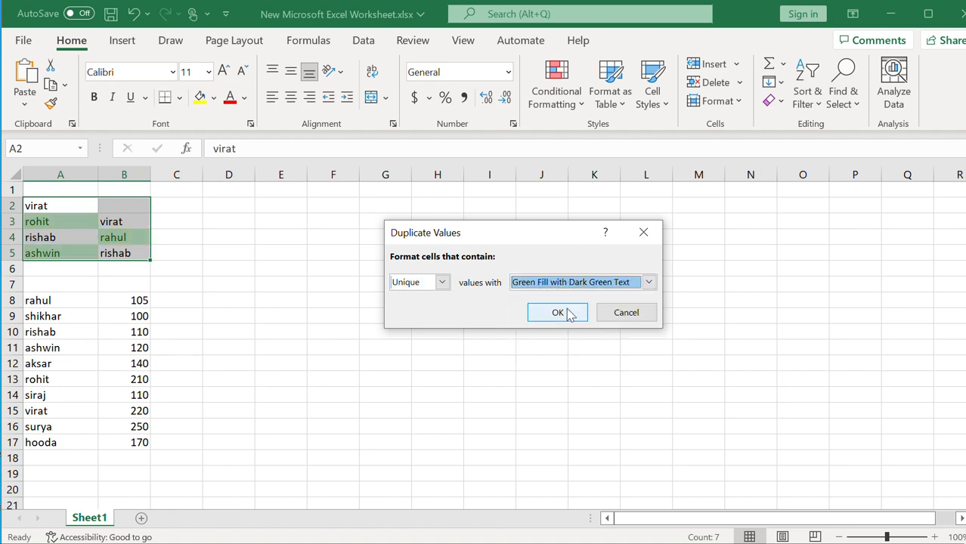
{"action": "left_click", "coordinate": [648, 282]}
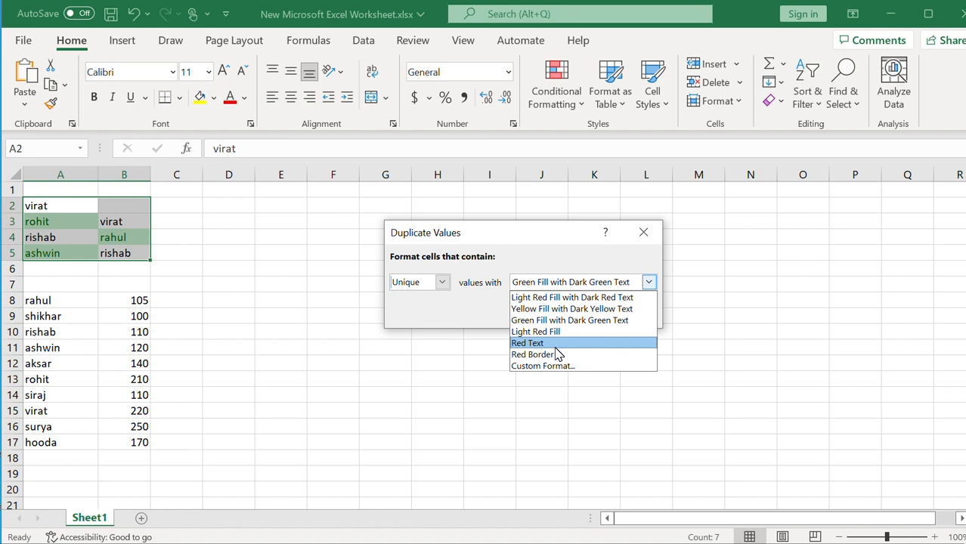
{"action": "key", "text": "Escape"}
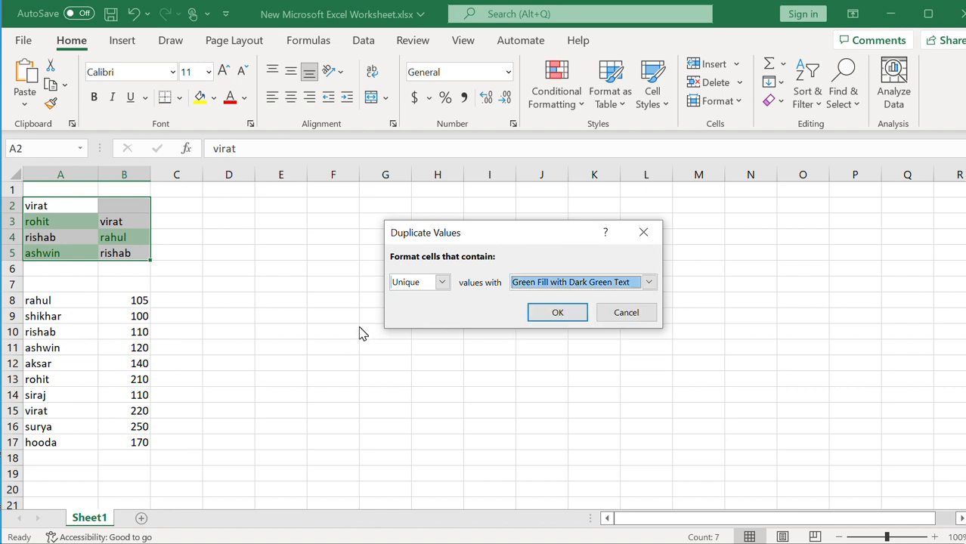
{"action": "left_click", "coordinate": [556, 312]}
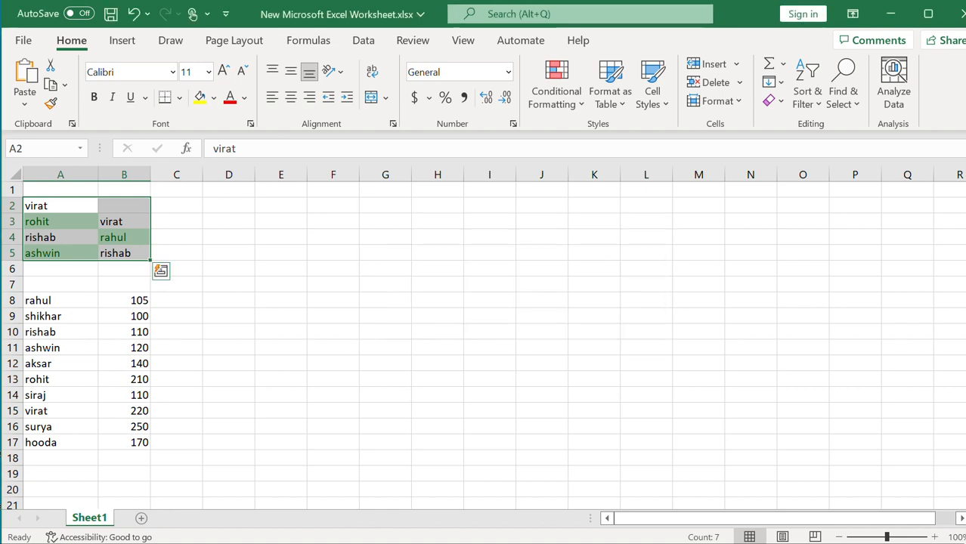
Step: Highlight the top 10% of the scores in B8:B17 with Light Red Fill with Dark Red Text
{"action": "left_click_drag", "start_coordinate": [124, 300], "coordinate": [124, 443]}
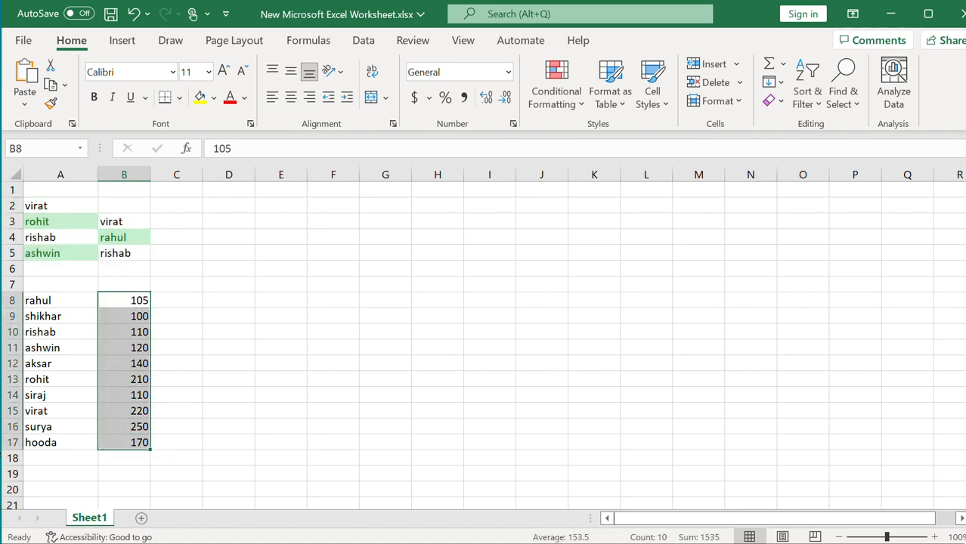
{"action": "left_click", "coordinate": [582, 107]}
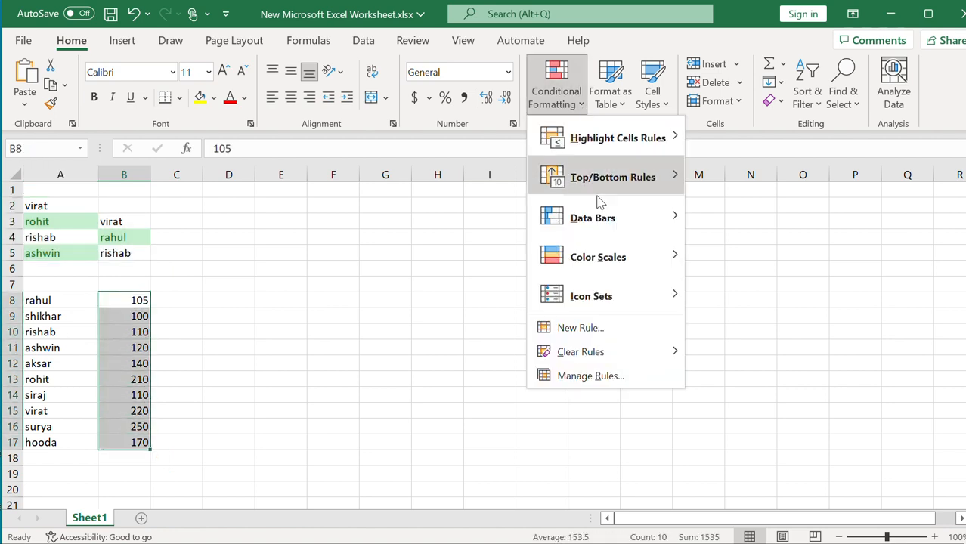
{"action": "mouse_move", "coordinate": [609, 185]}
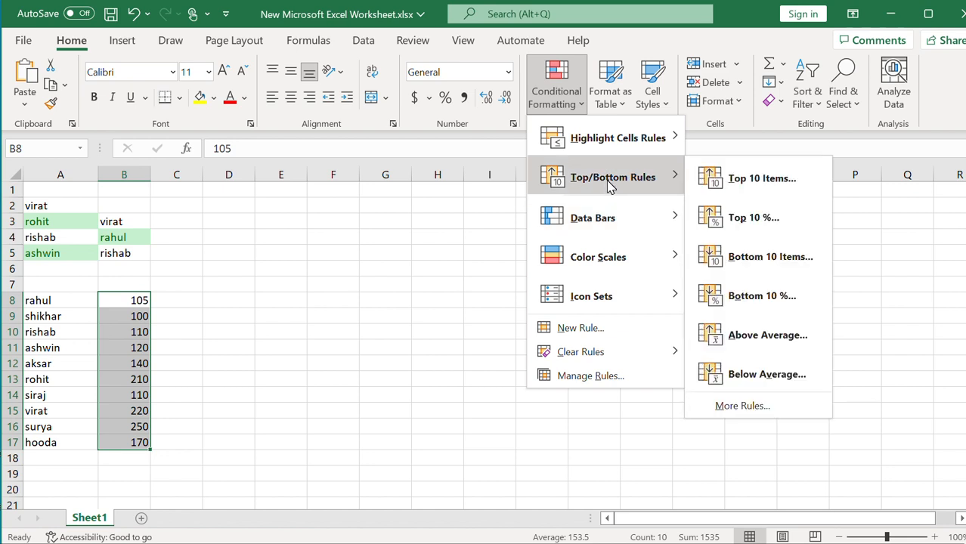
{"action": "left_click", "coordinate": [767, 226]}
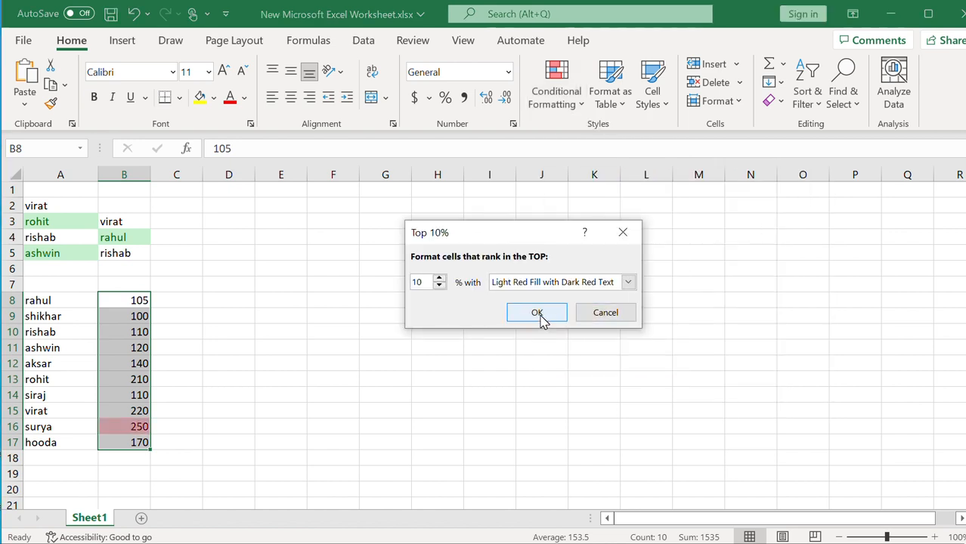
{"action": "left_click", "coordinate": [540, 318]}
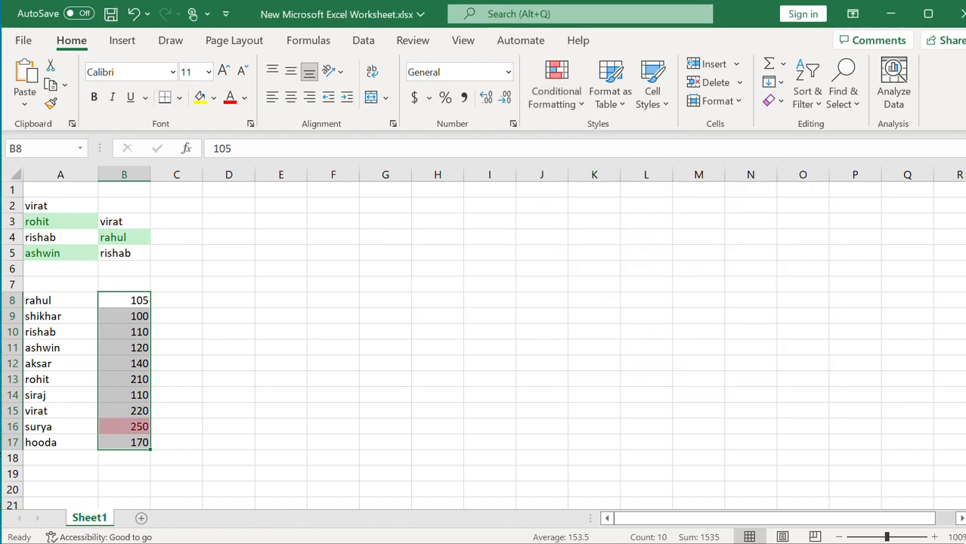
Step: Add a rule that highlights the top 30% of the scores in B8:B17 with Light Red Fill with Dark Red Text
{"action": "left_click", "coordinate": [583, 110]}
{"action": "mouse_move", "coordinate": [582, 186]}
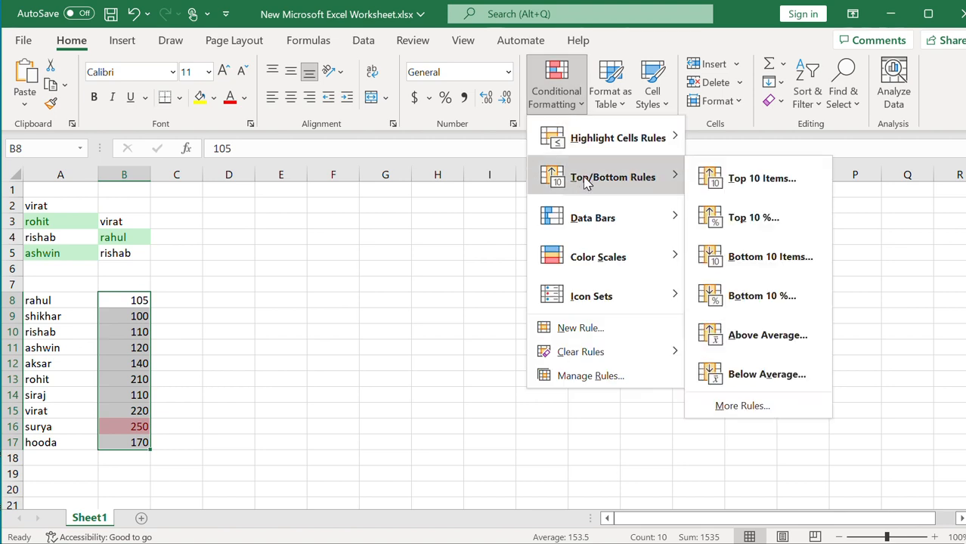
{"action": "left_click", "coordinate": [789, 216]}
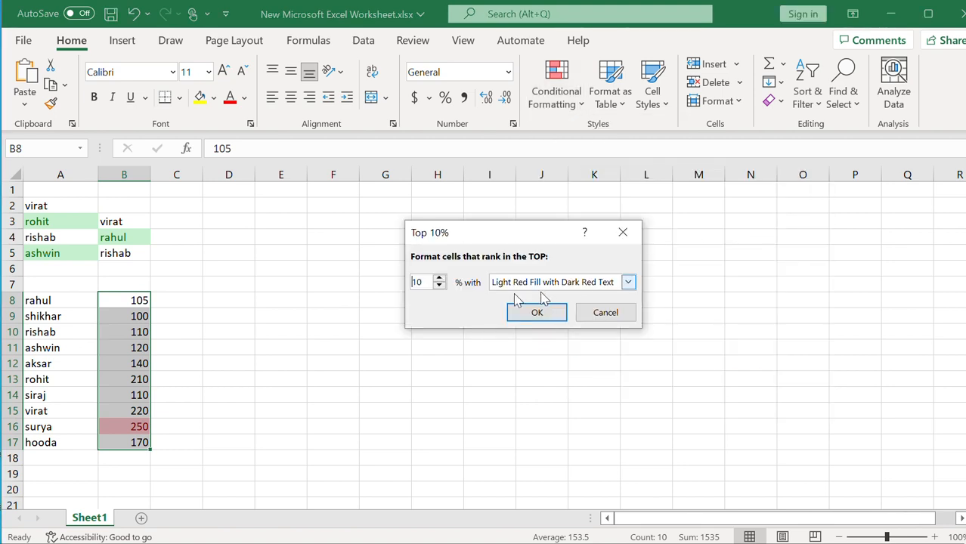
{"action": "left_click", "coordinate": [423, 281]}
{"action": "key", "text": "BackSpace"}
{"action": "key", "text": "BackSpace"}
{"action": "type", "text": "30"}
{"action": "left_click", "coordinate": [537, 313]}
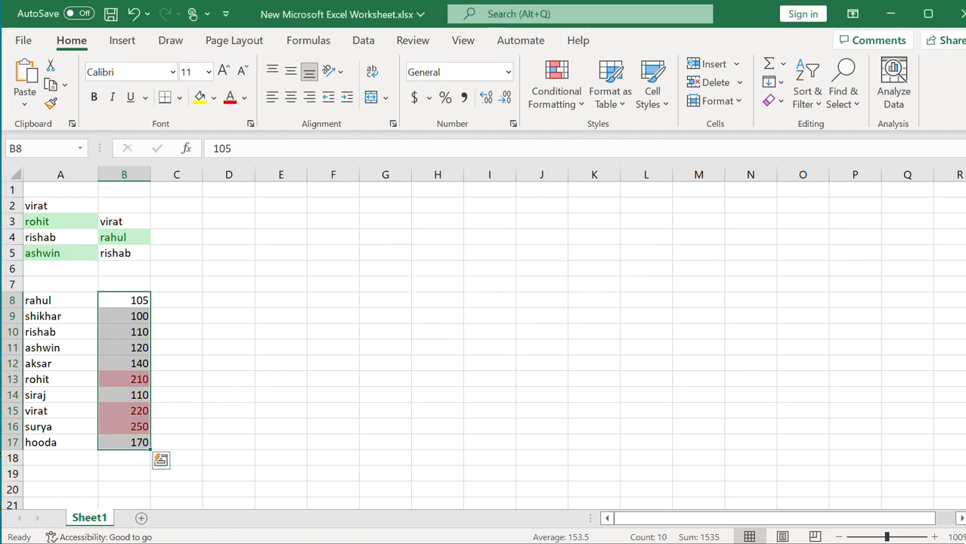
Step: Apply the Yellow - Green Color Scale to the scores in B8:B17
{"action": "left_click", "coordinate": [581, 102]}
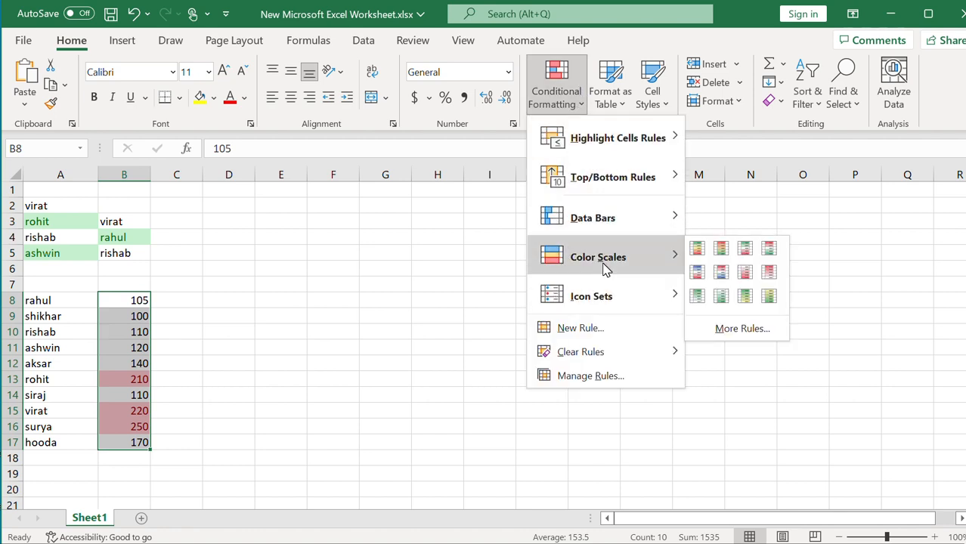
{"action": "mouse_move", "coordinate": [626, 257]}
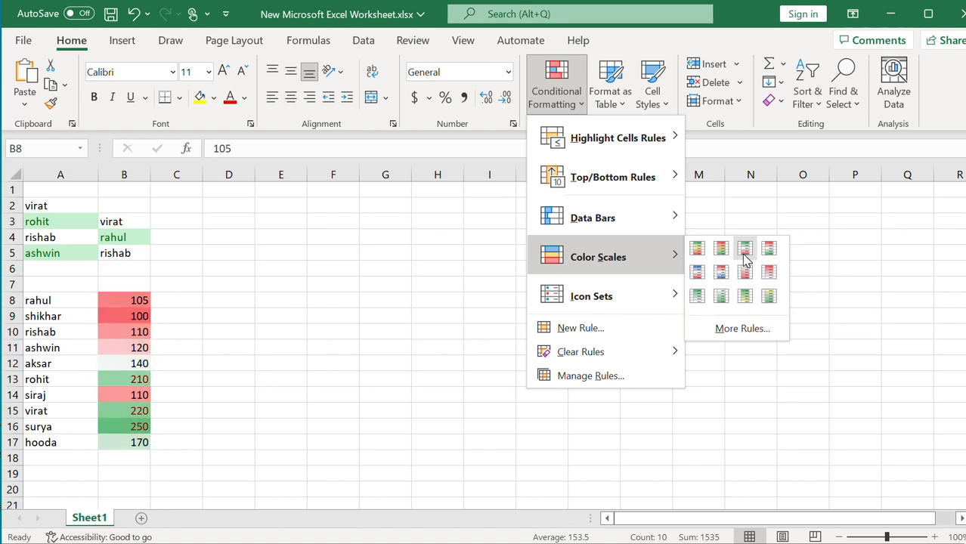
{"action": "left_click", "coordinate": [769, 296]}
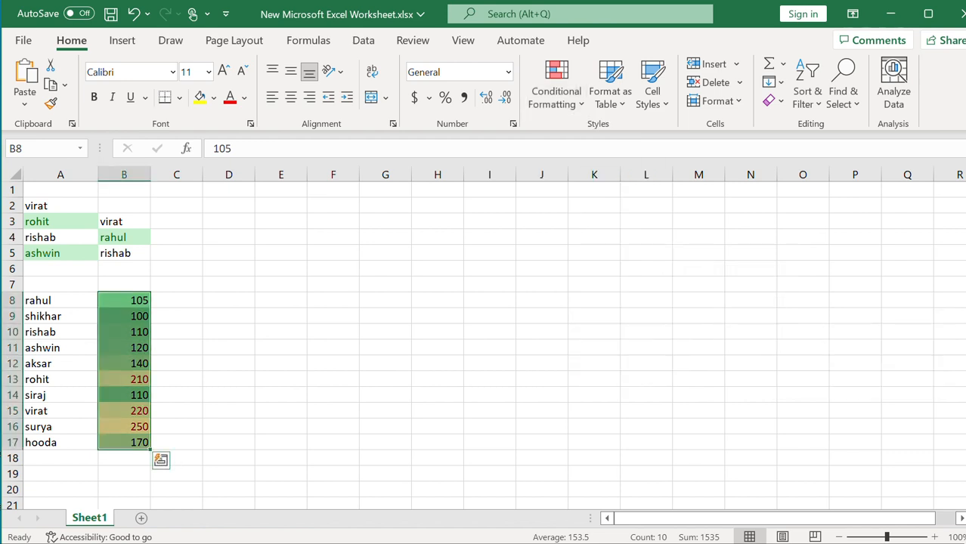
Step: Add the coloured directional icon set with three arrows to the scores in B8:B17
{"action": "left_click", "coordinate": [572, 111]}
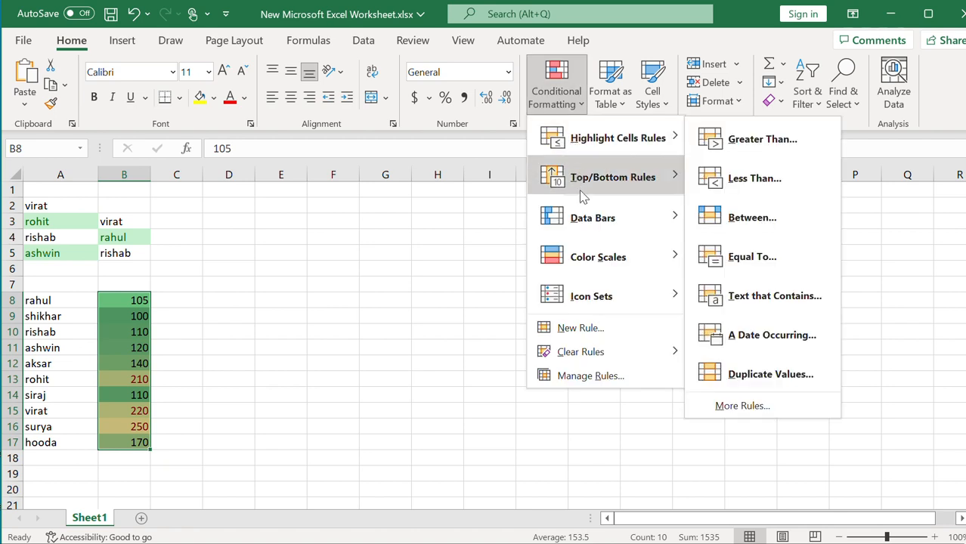
{"action": "mouse_move", "coordinate": [585, 299]}
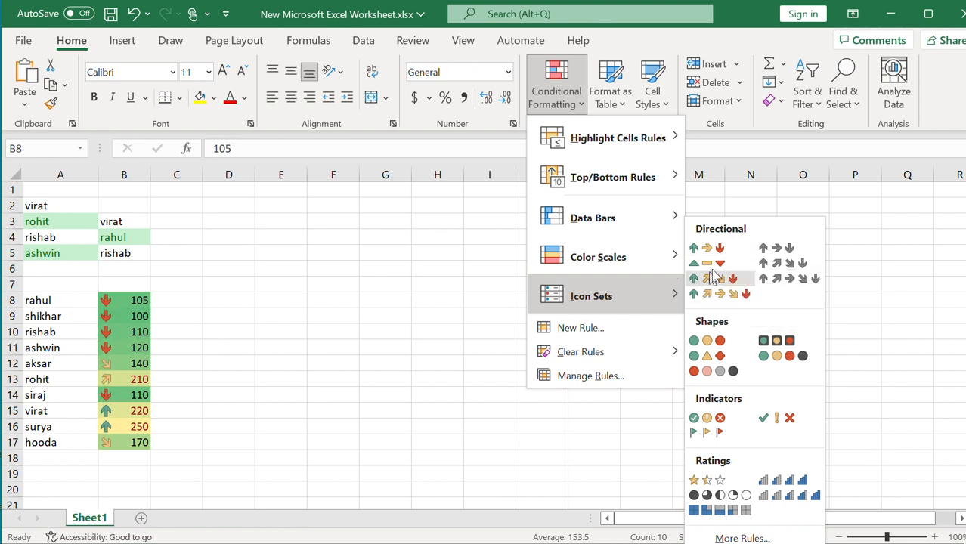
{"action": "left_click", "coordinate": [708, 248]}
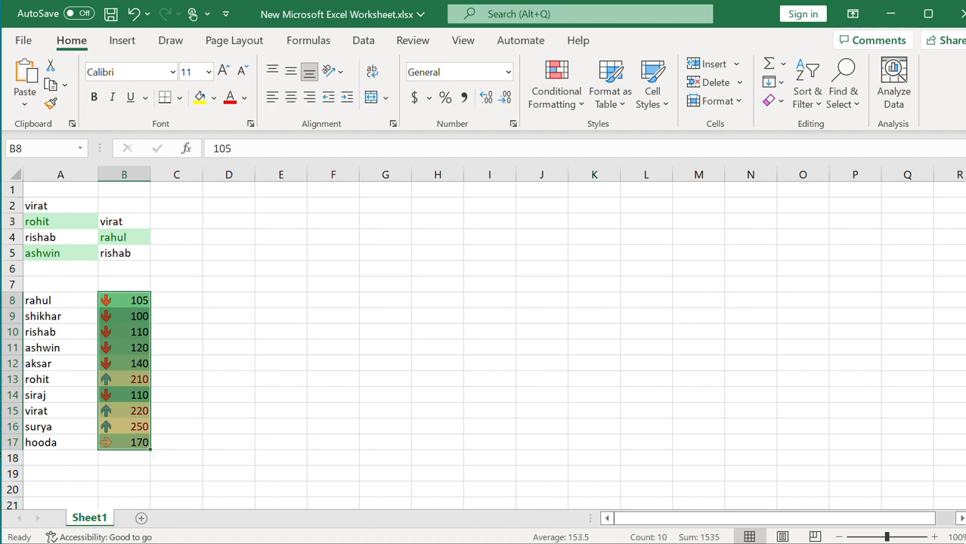
Step: Clear the conditional formatting rules from the entire sheet and deselect the data range
{"action": "left_click_drag", "start_coordinate": [61, 190], "coordinate": [176, 442]}
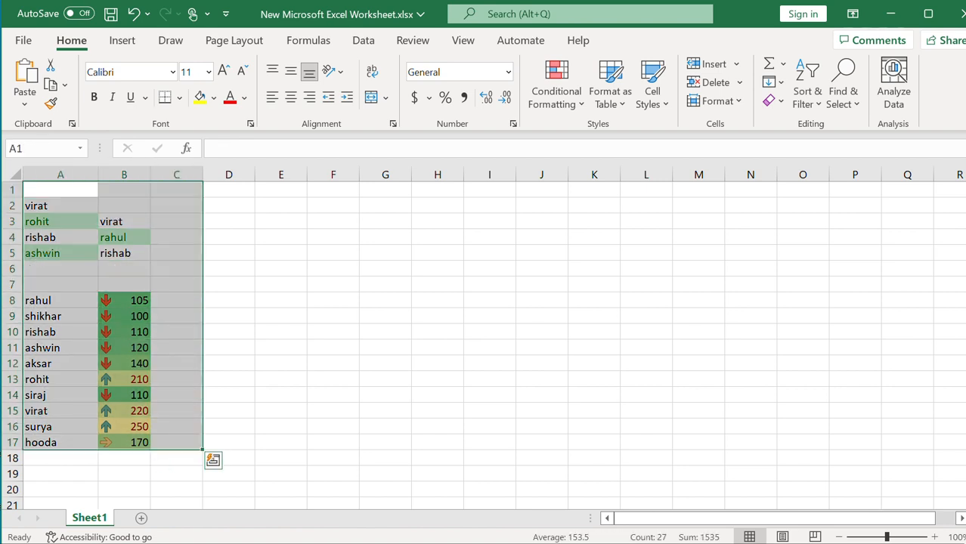
{"action": "left_click", "coordinate": [569, 99]}
{"action": "mouse_move", "coordinate": [595, 363]}
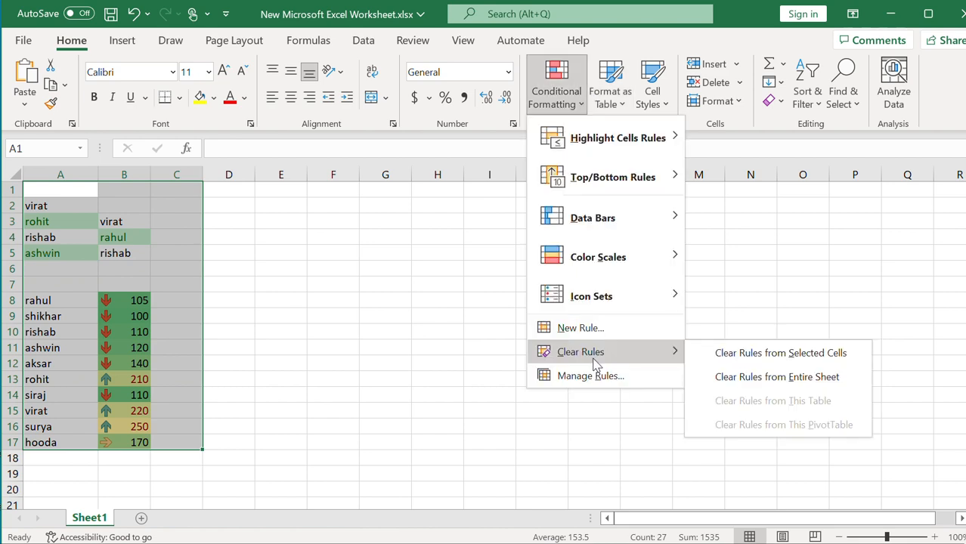
{"action": "left_click", "coordinate": [739, 378]}
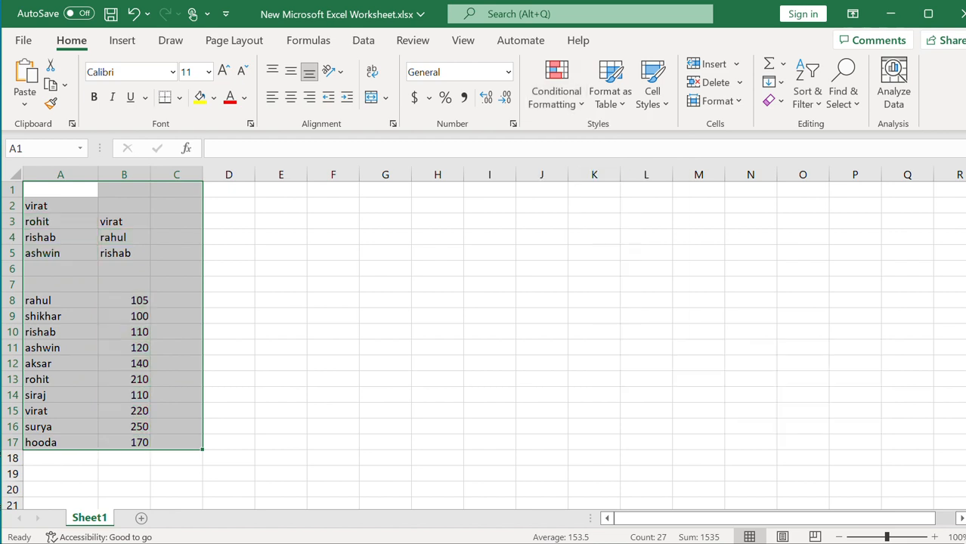
{"action": "left_click", "coordinate": [436, 395]}
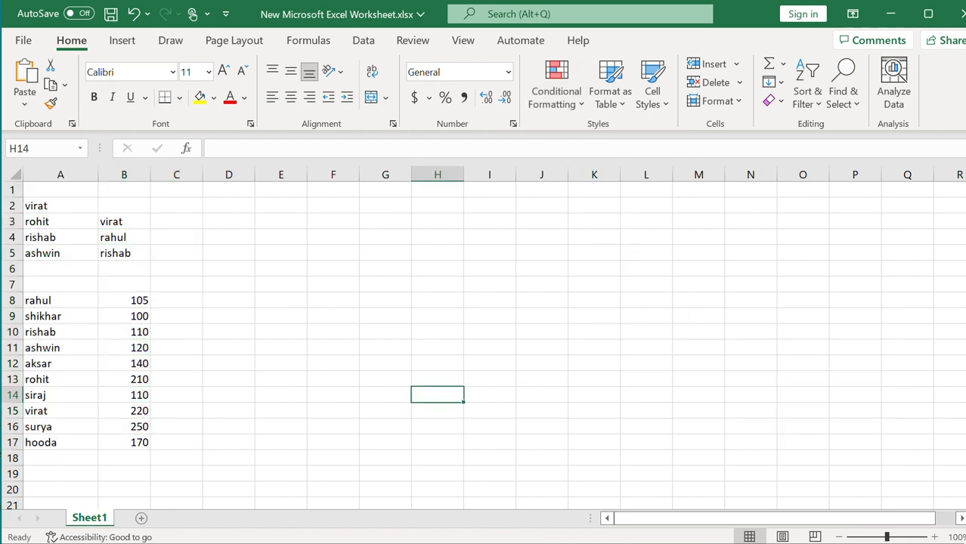